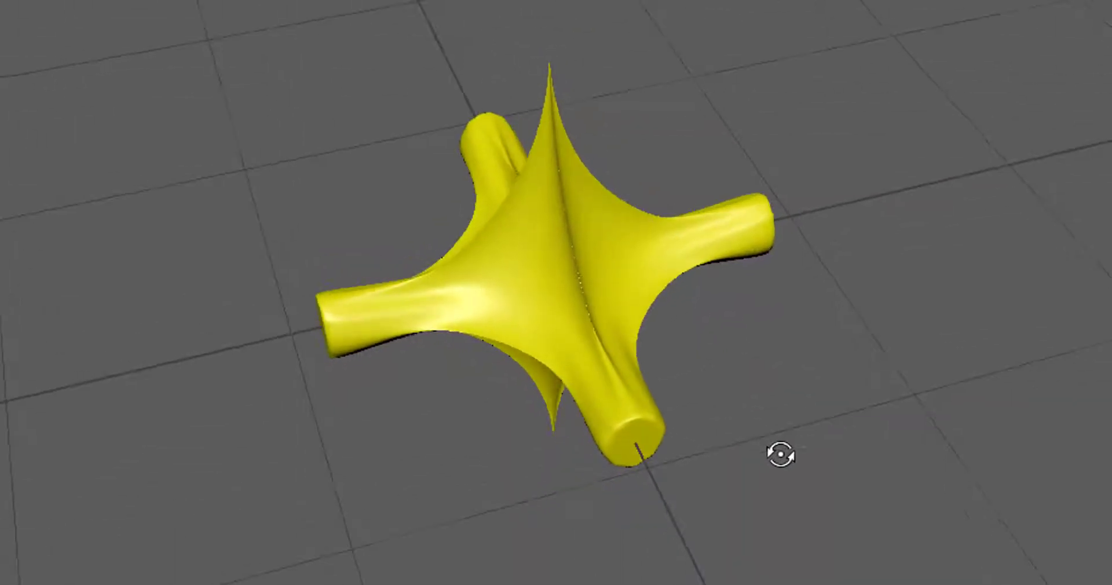
Orbit around the finished yellow star preview to inspect its tips.
scroll(770, 405, up, 5)
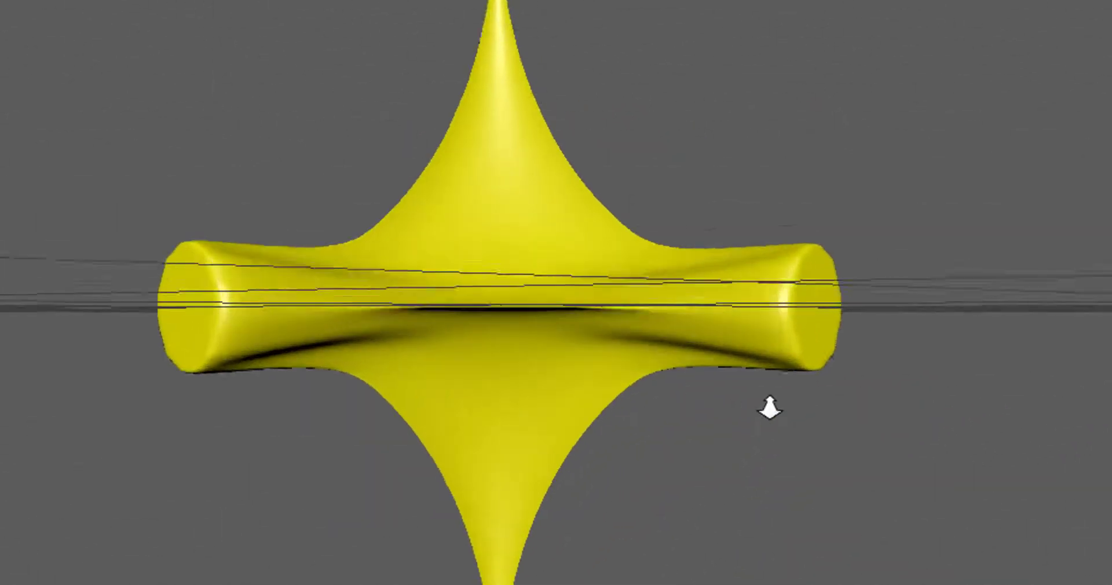
alt+drag(494, 390, 539, 396)
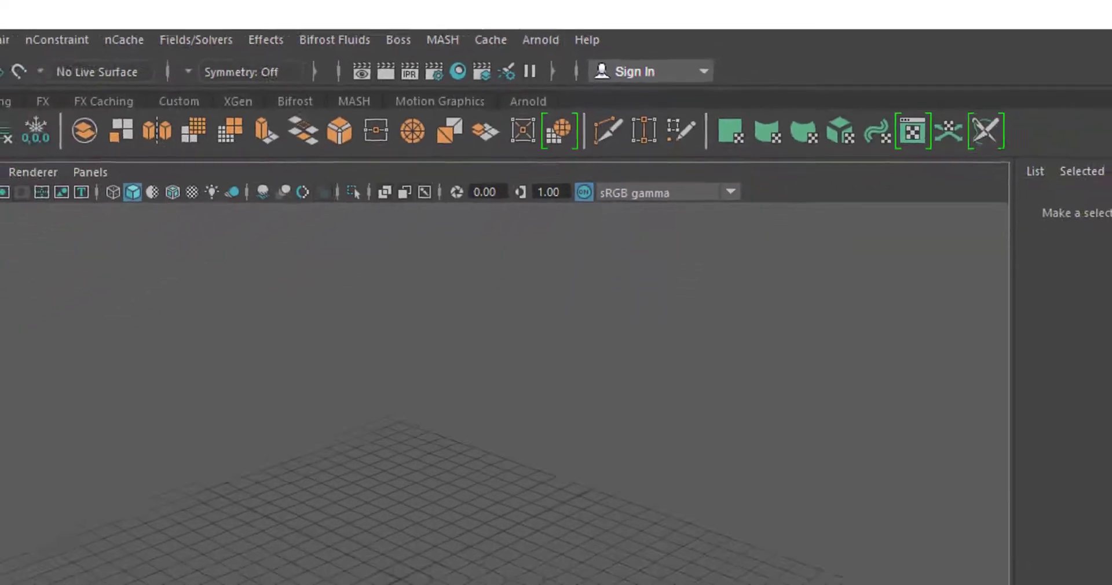
Create and frame a polygon cube with 17 width, height and depth subdivisions.
click(46, 71)
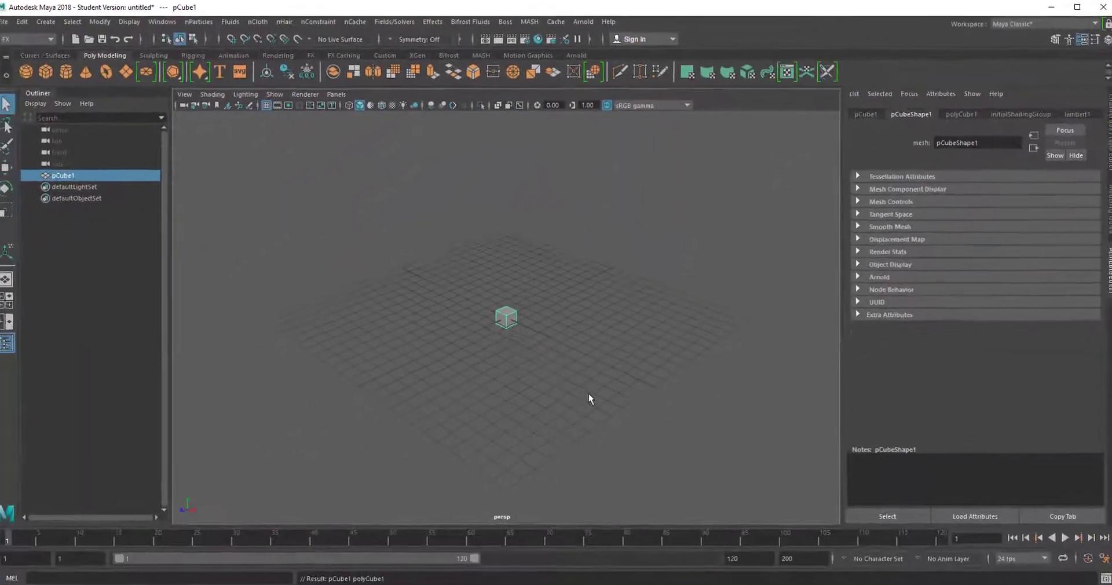
key(f)
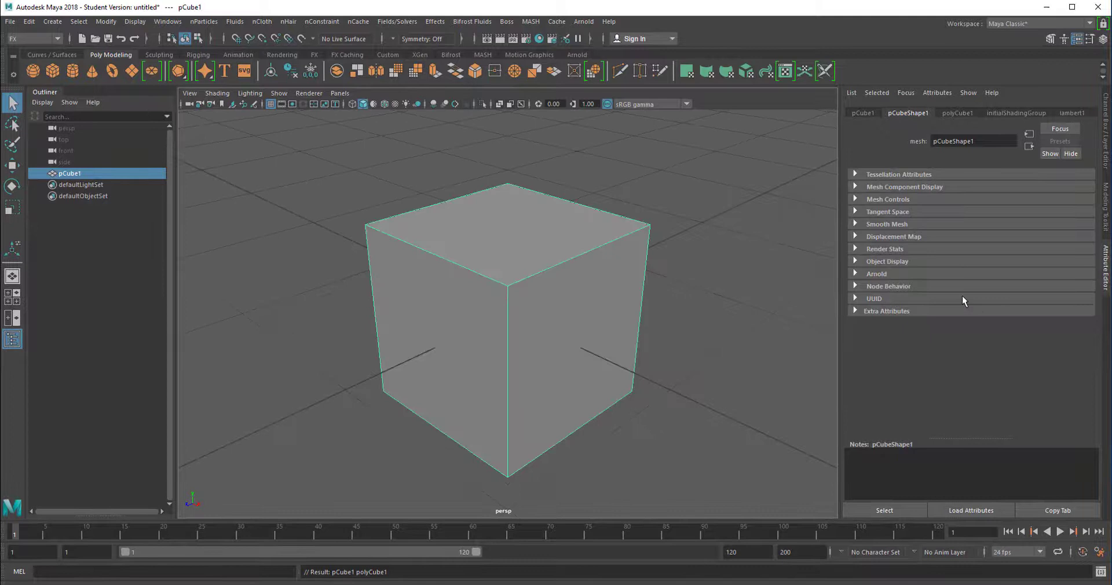
click(960, 112)
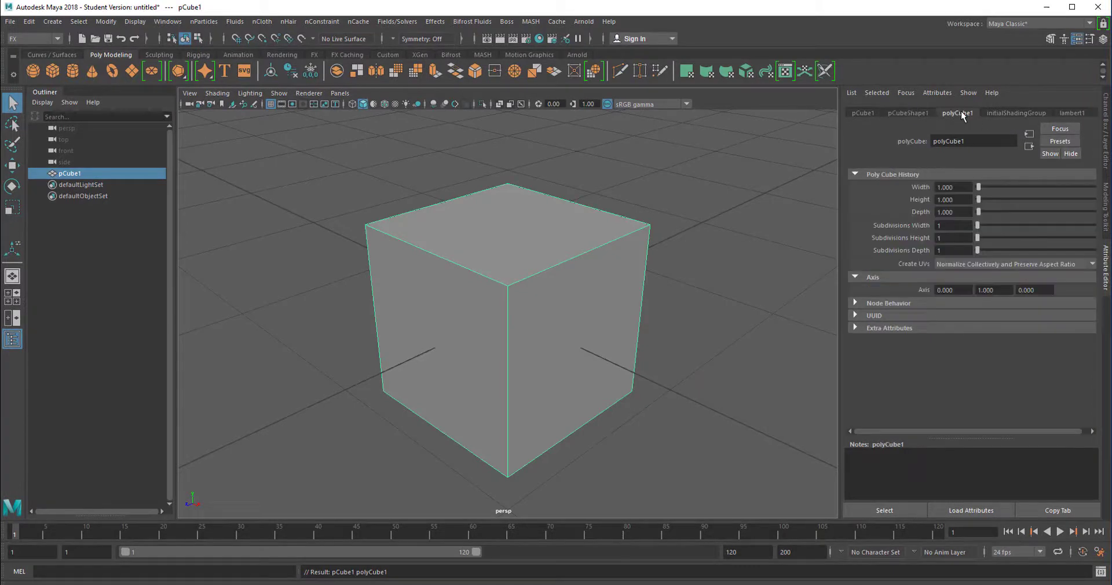
drag(979, 227, 1015, 250)
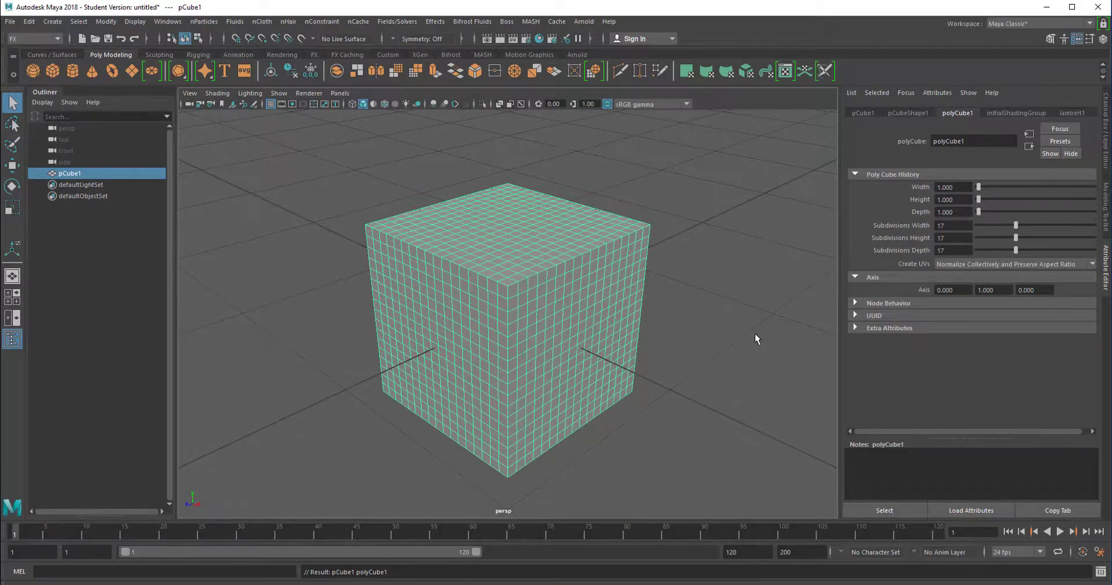
alt+drag(755, 334, 681, 326)
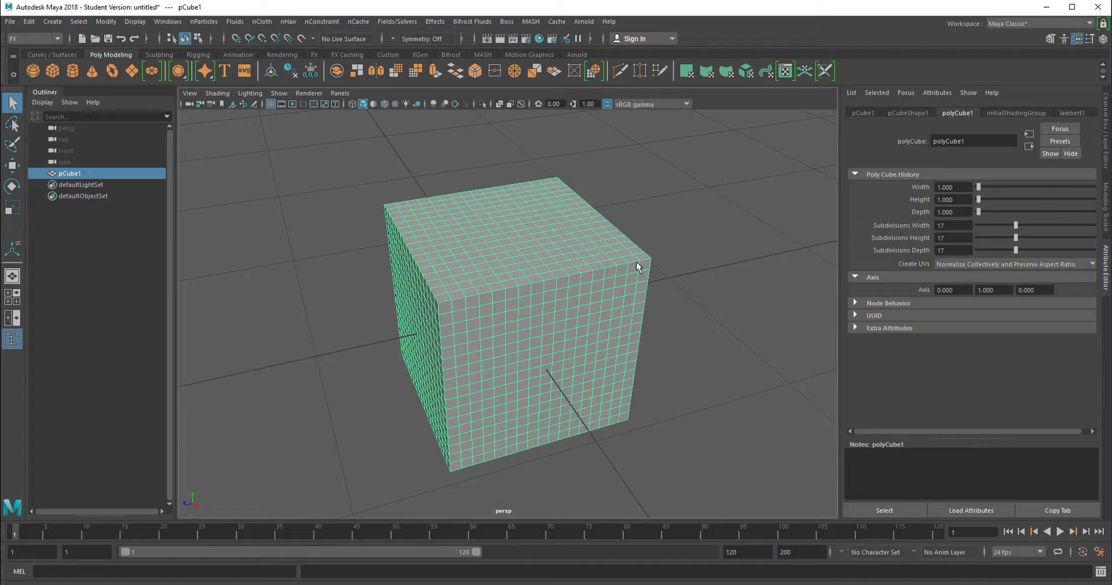
right_drag(637, 236, 597, 240)
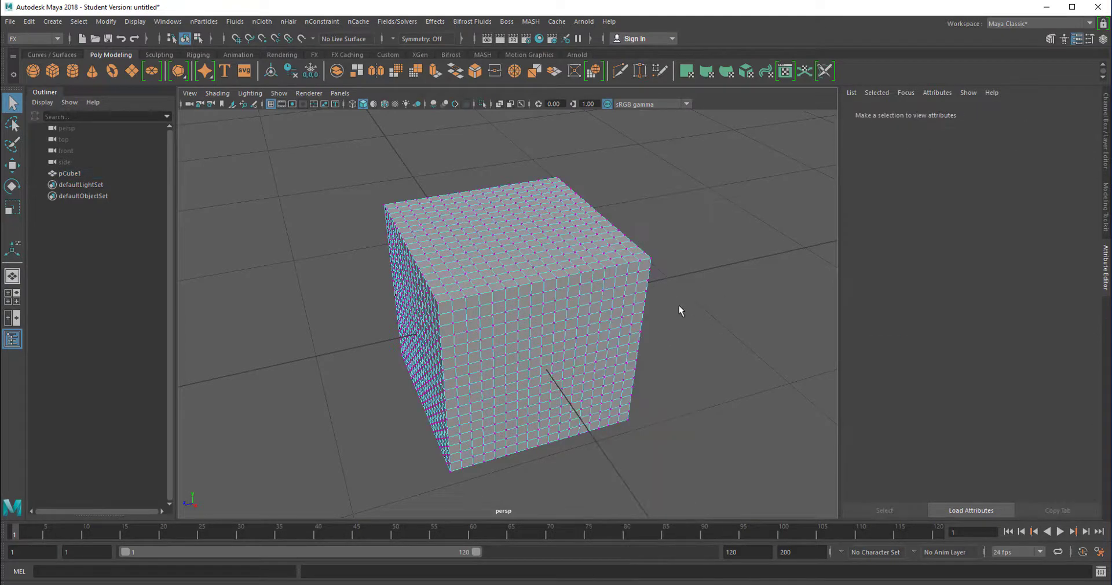
Select a patch of corner vertices, then rotate, scale and pull them outward.
drag(620, 224, 659, 297)
alt+drag(696, 342, 653, 342)
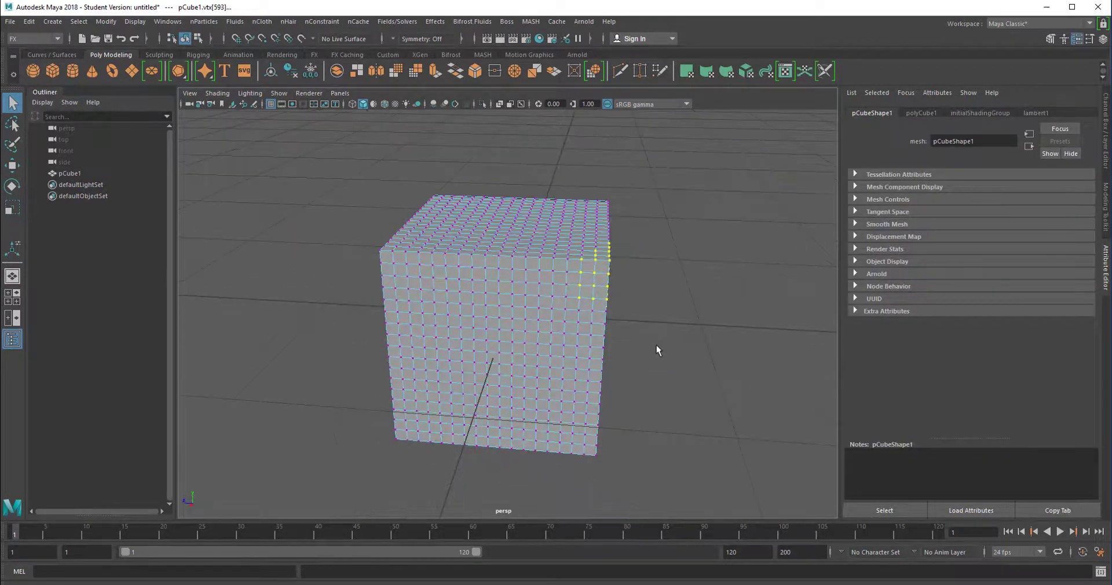
key(e)
drag(616, 300, 582, 283)
key(r)
key(w)
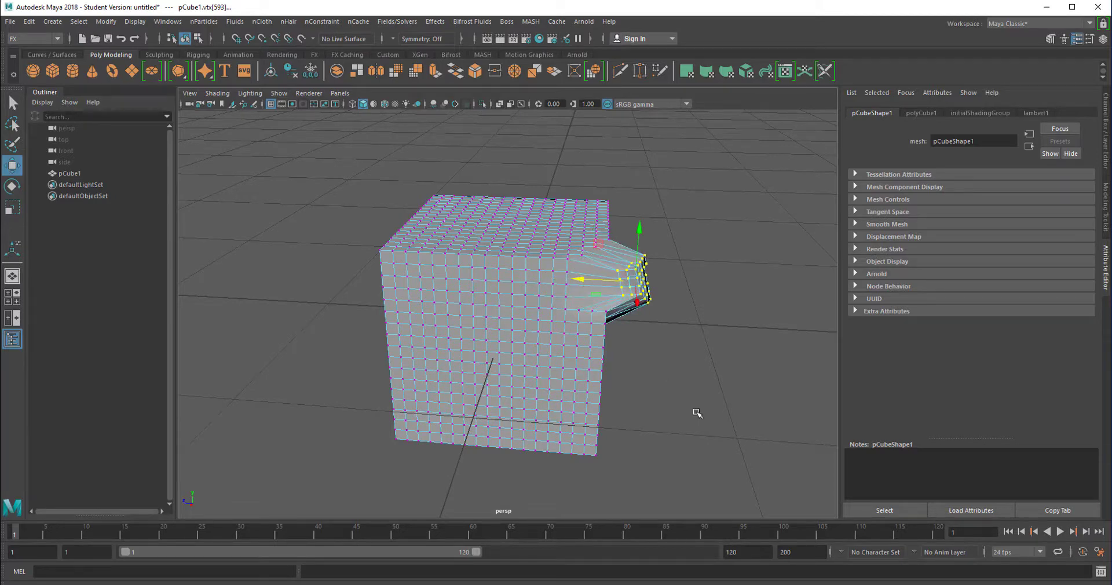
Clear the vertex selection and orbit to inspect the jagged, dented face.
mouse_move(669, 416)
alt+mouse_down()
mouse_move(628, 402)
mouse_move(627, 447)
mouse_move(637, 422)
mouse_move(674, 440)
mouse_move(666, 424)
alt+mouse_up()
click(663, 413)
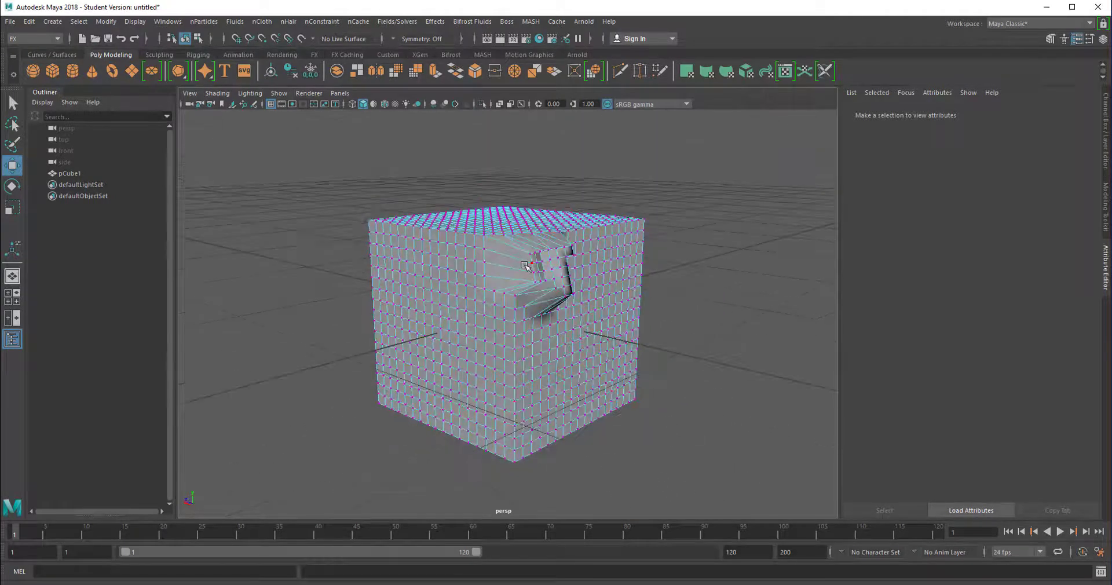
alt+drag(534, 388, 578, 387)
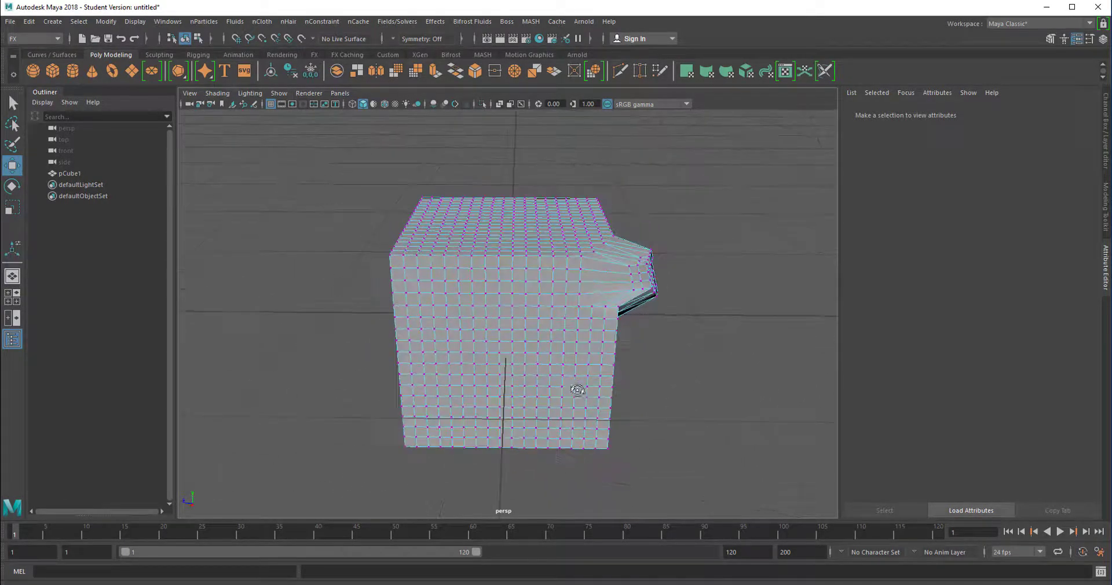
mouse_move(666, 364)
alt+mouse_down()
mouse_move(550, 350)
mouse_move(561, 340)
mouse_move(681, 360)
alt+mouse_up()
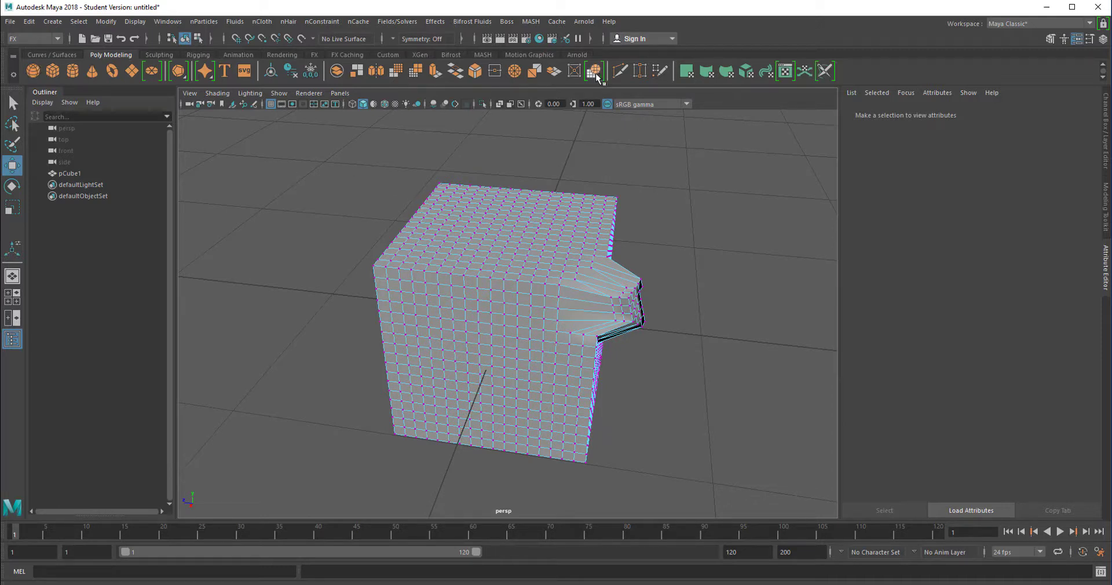
Start a new scene, discarding the unsaved cube scene.
click(9, 23)
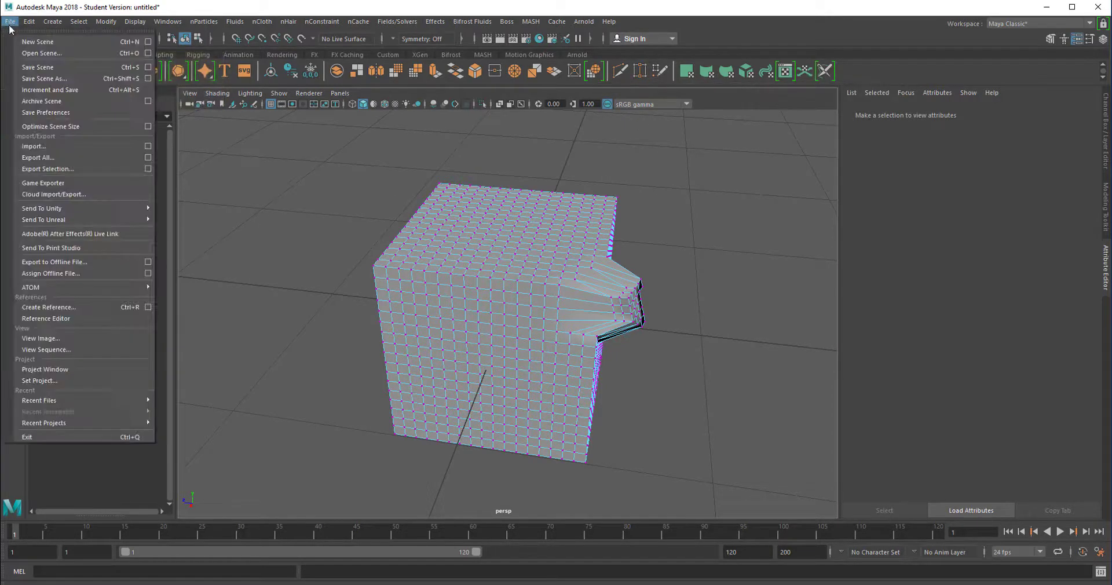
click(23, 41)
click(628, 301)
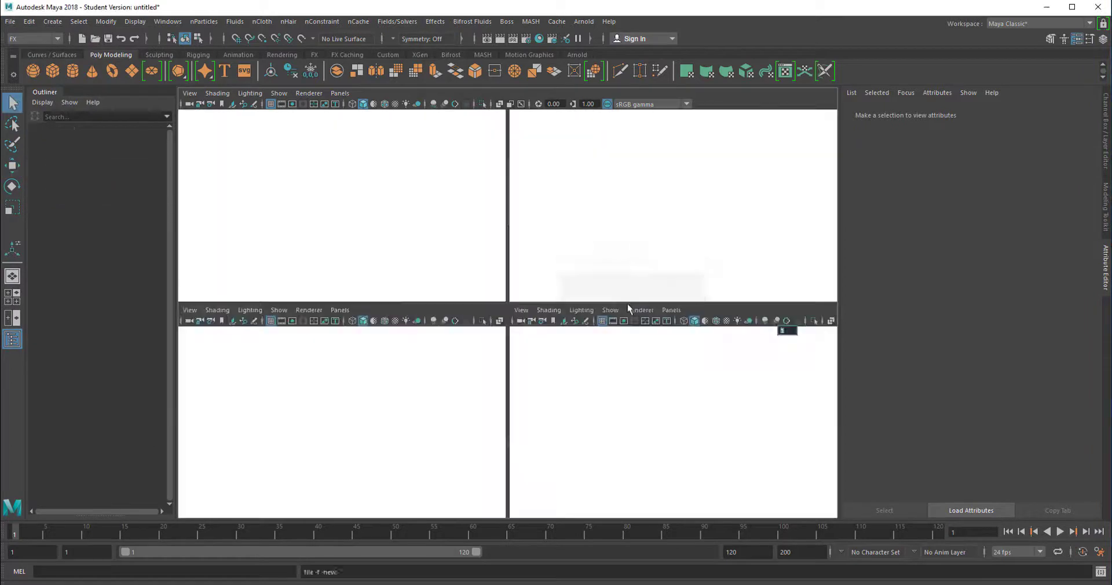
Create a Super Ellipse with Horizontal and Vertical Divisions set to 8.
right_click(206, 73)
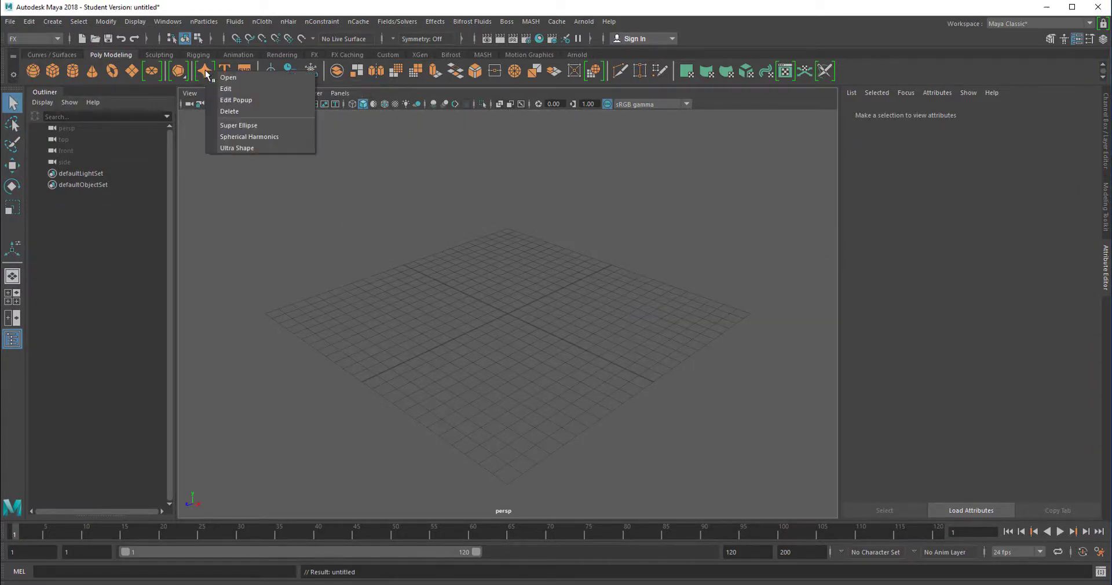
click(246, 132)
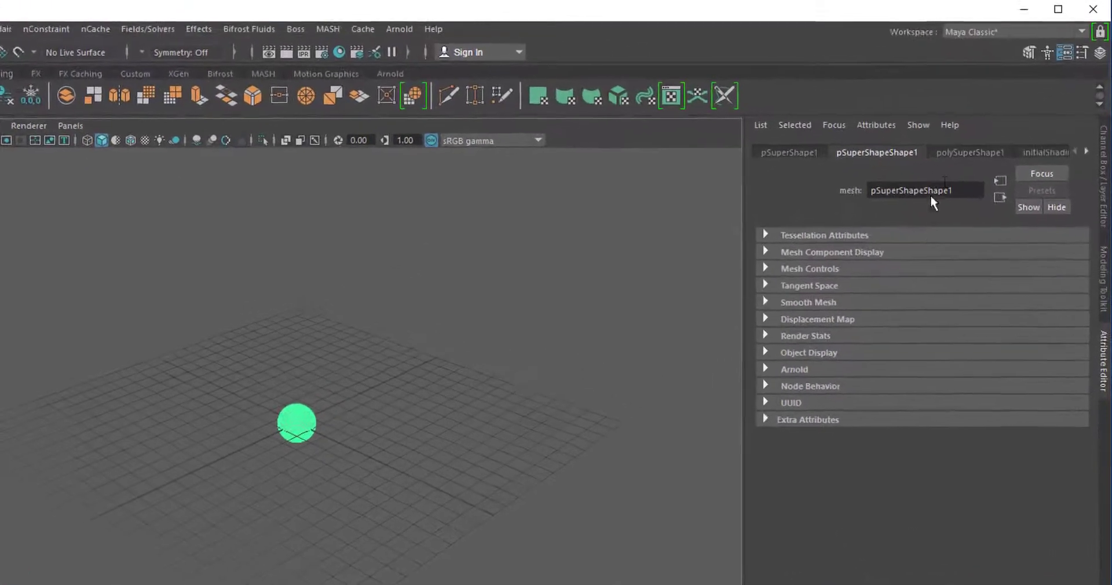
click(967, 152)
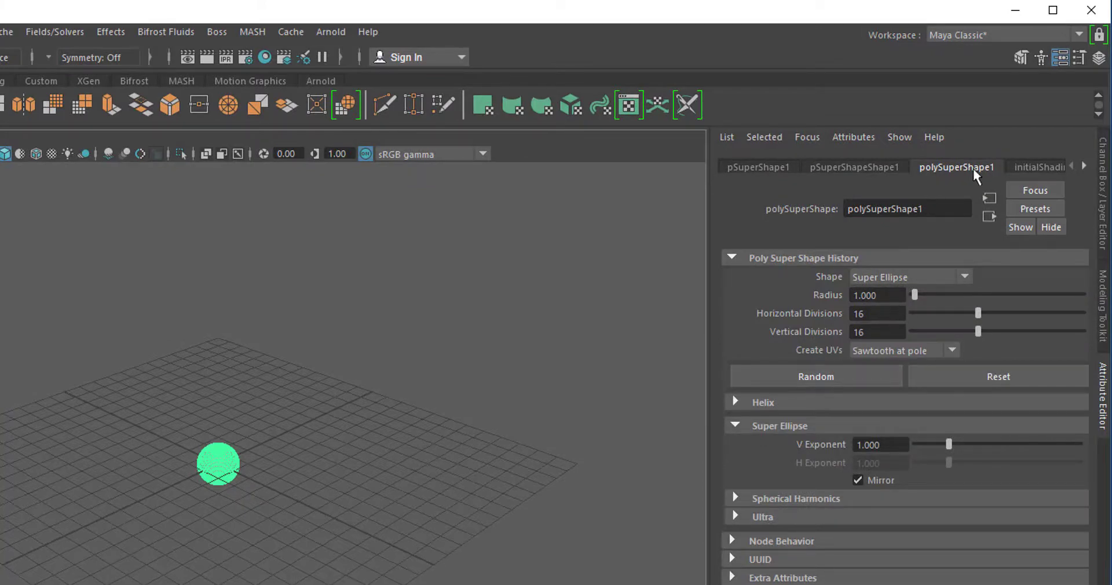
click(857, 316)
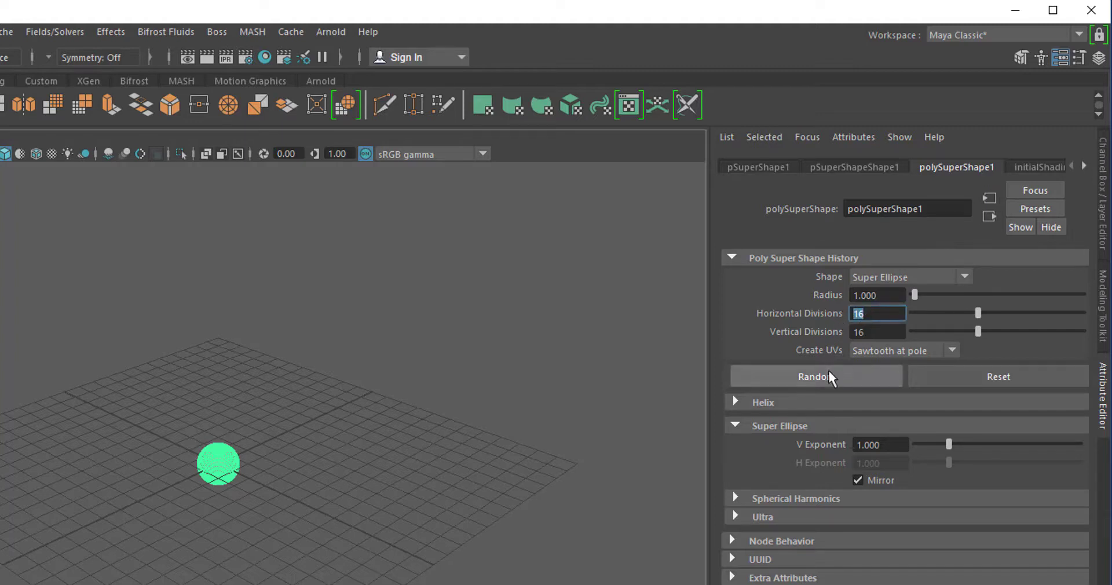
text(8)
key(Tab)
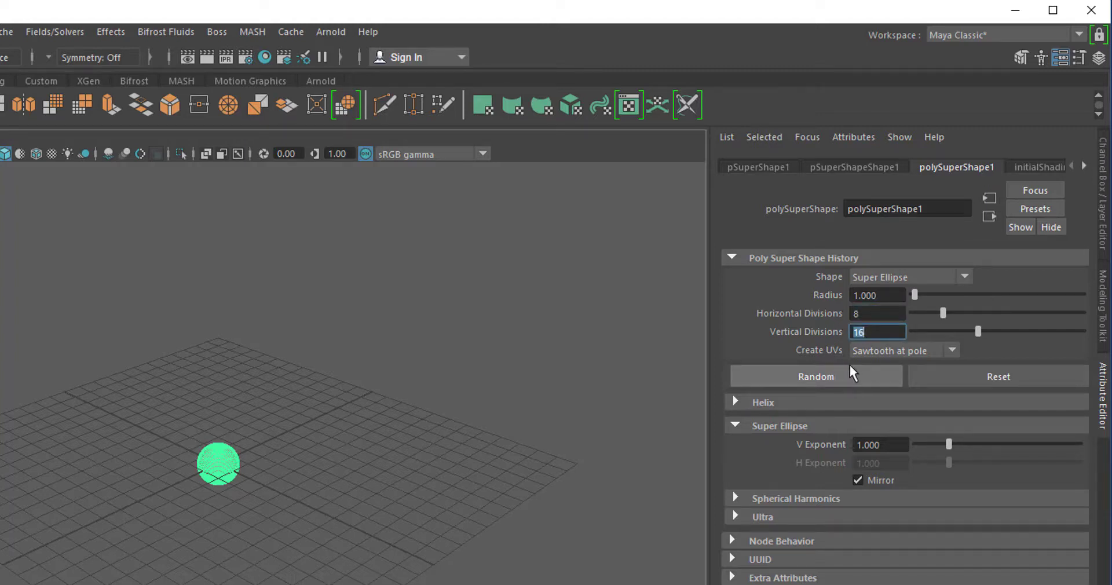
text(8)
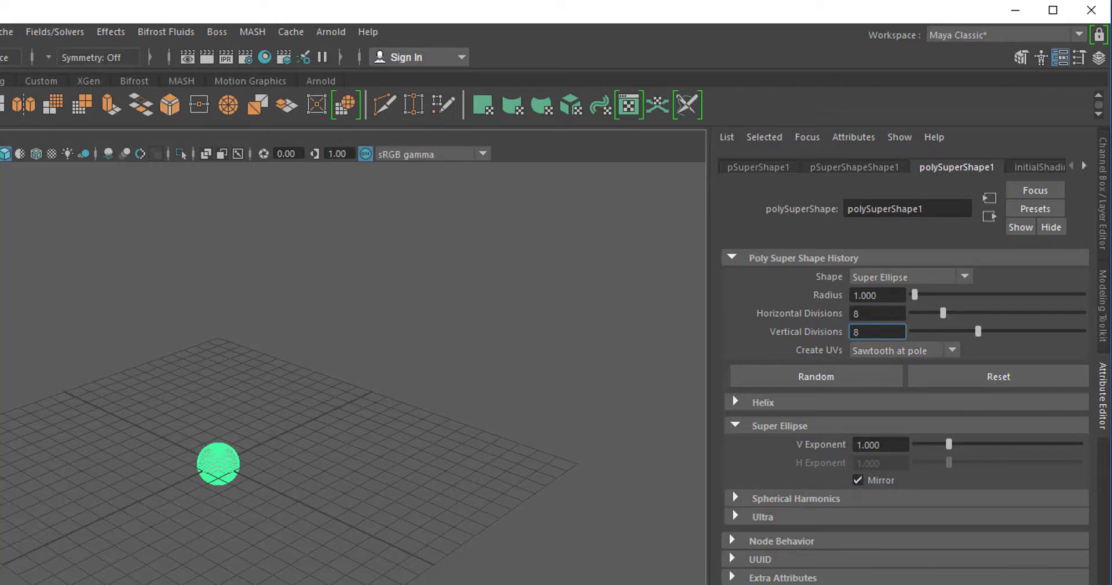
Raise the super ellipse's V Exponent to 3.660, pinching it into a four-pointed star.
click(322, 559)
click(223, 465)
key(f)
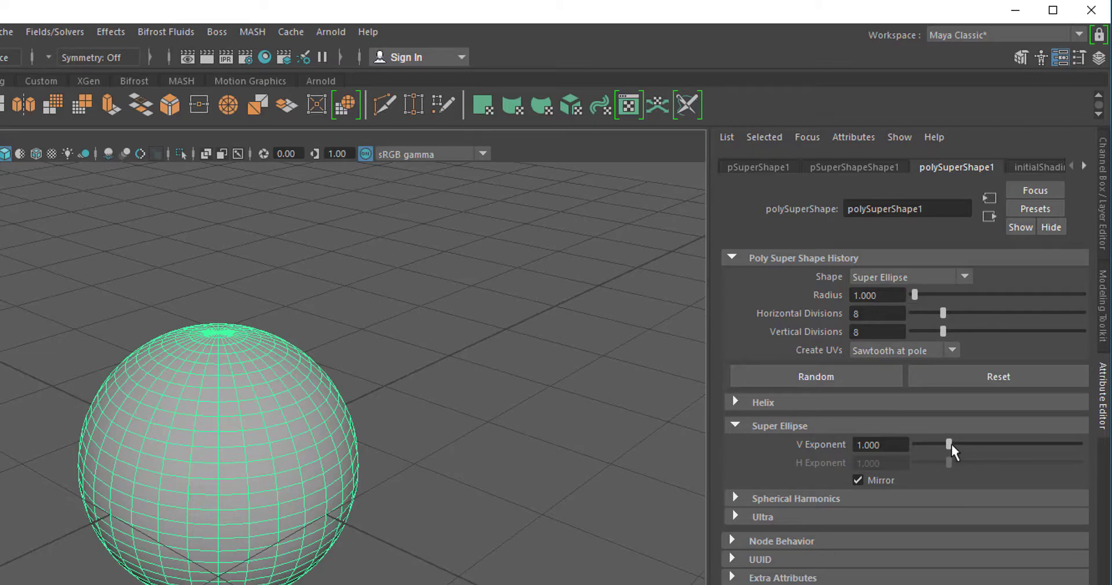
drag(951, 443, 1035, 453)
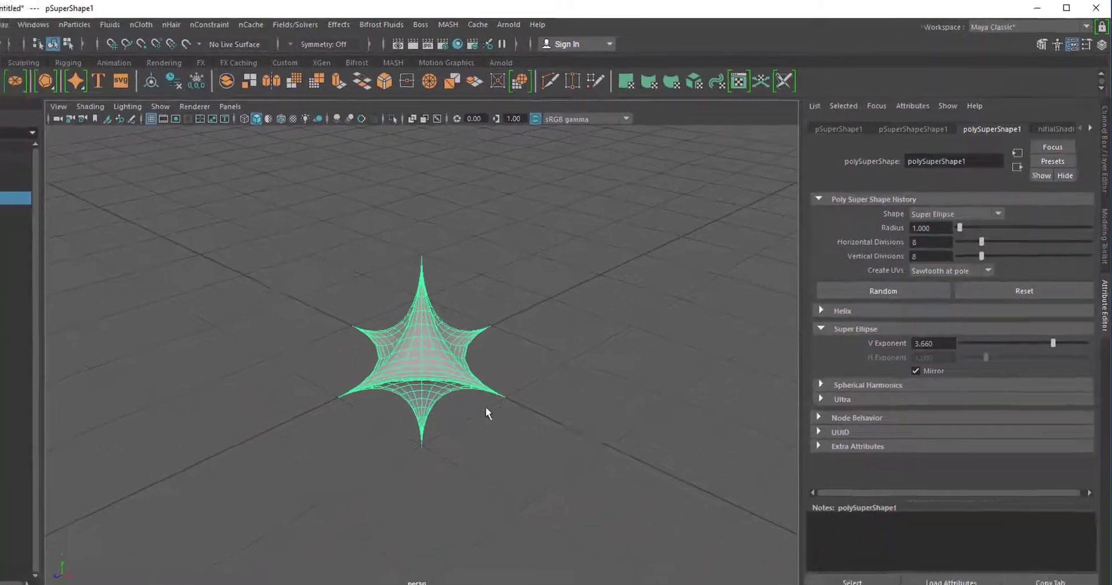
alt+drag(486, 412, 562, 409)
alt+drag(629, 357, 633, 370)
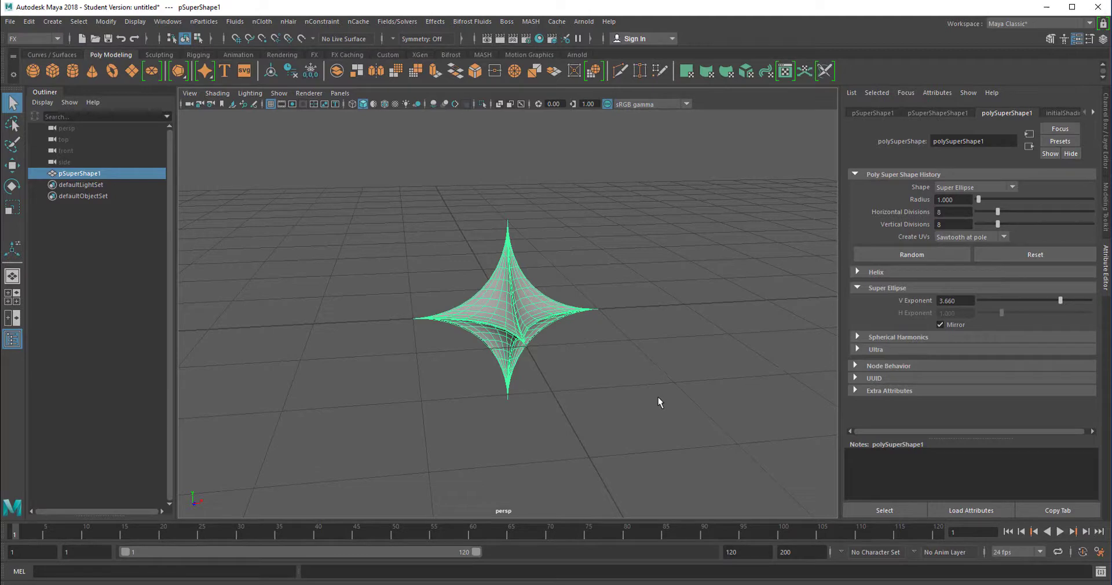
key(space)
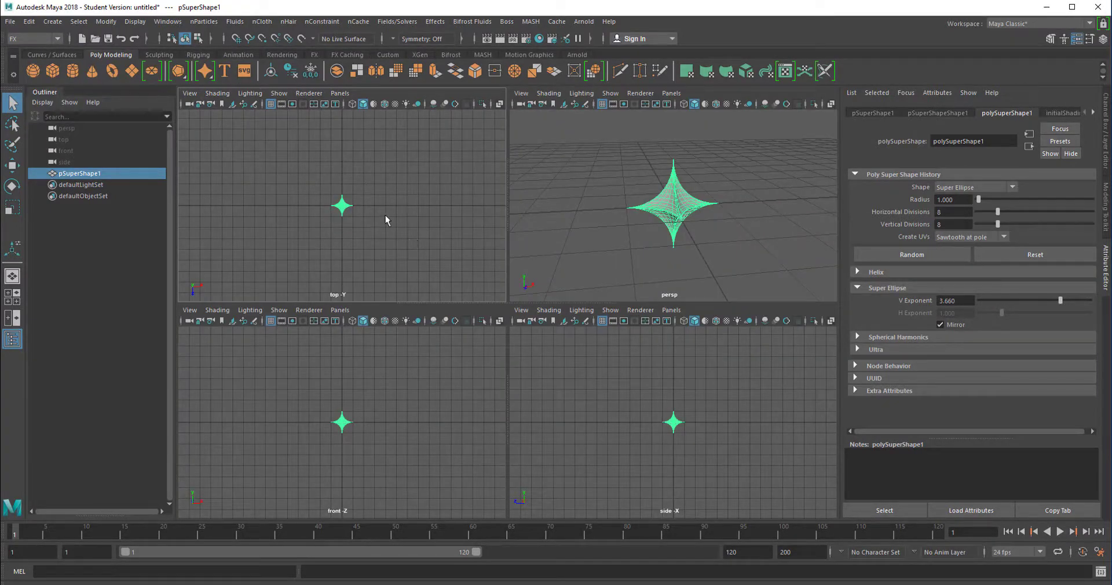
Maximize the top view and frame the star mesh.
key(space)
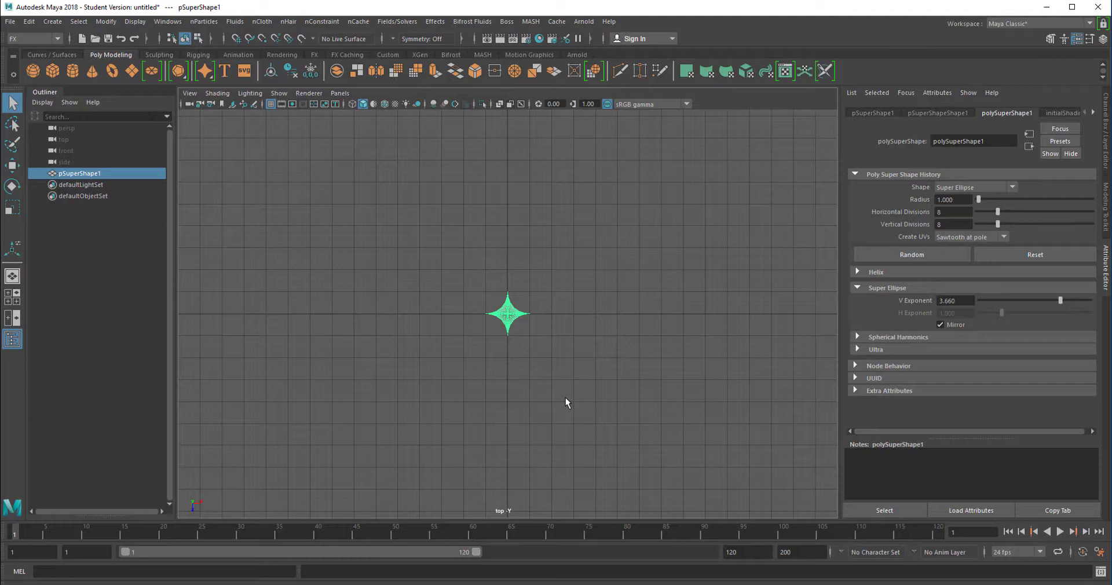
key(f)
scroll(637, 407, down, 3)
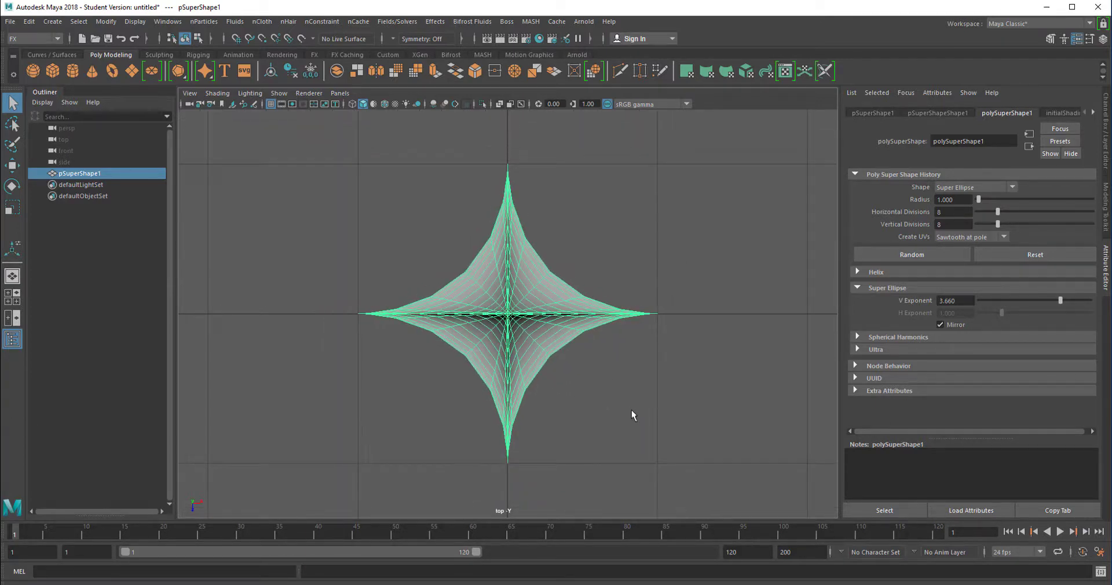
In Vertex mode, select the vertices at the top, right, bottom and left tips.
right_drag(528, 235, 471, 235)
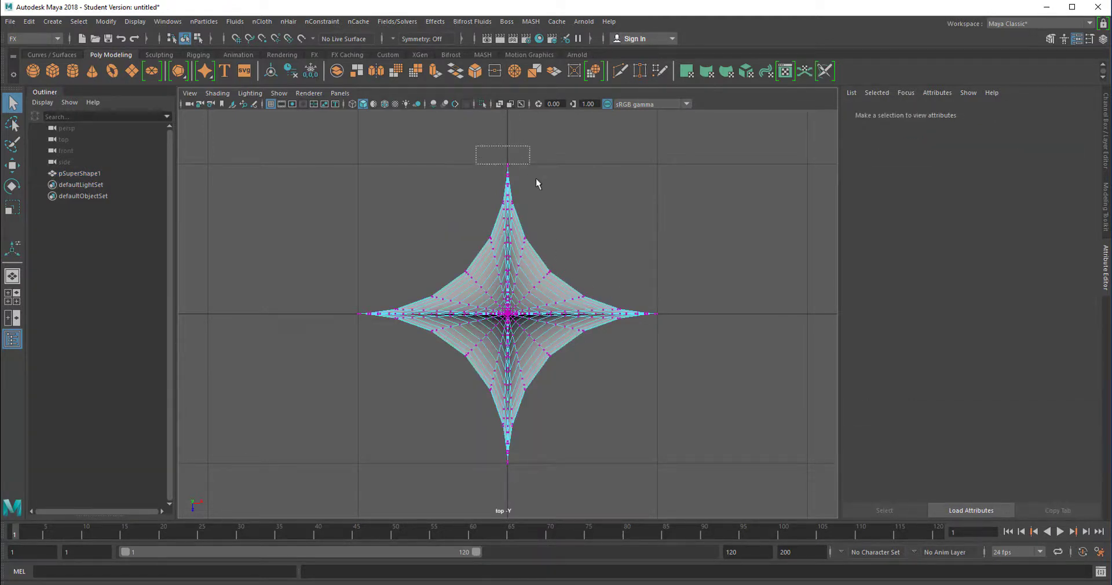
drag(536, 179, 558, 234)
drag(683, 283, 584, 380)
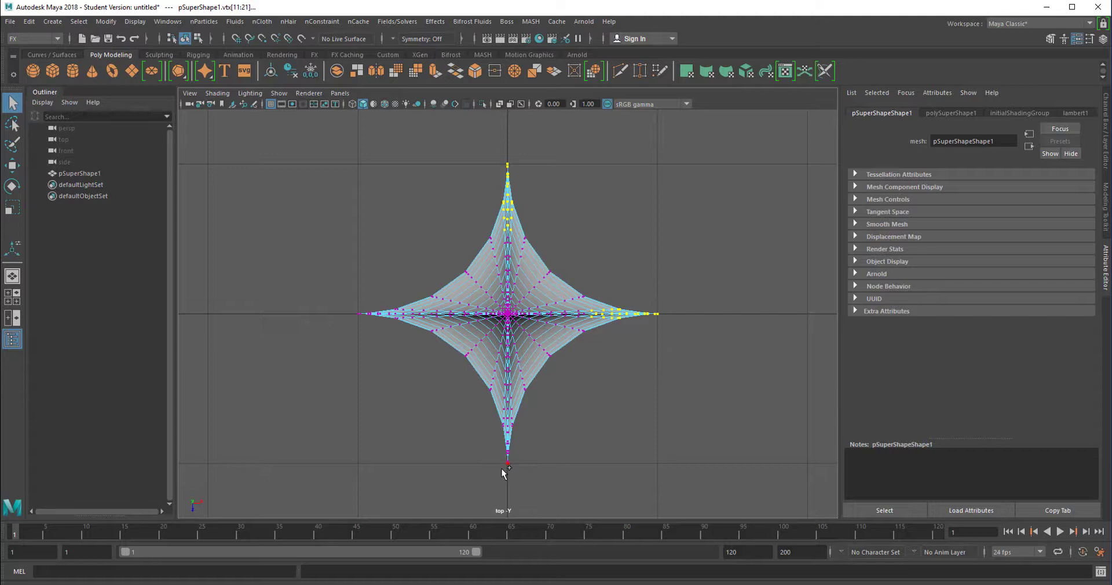
shift+drag(505, 484, 543, 395)
shift+drag(302, 256, 425, 345)
Maximize the perspective view and move in close above the selected star.
key(space)
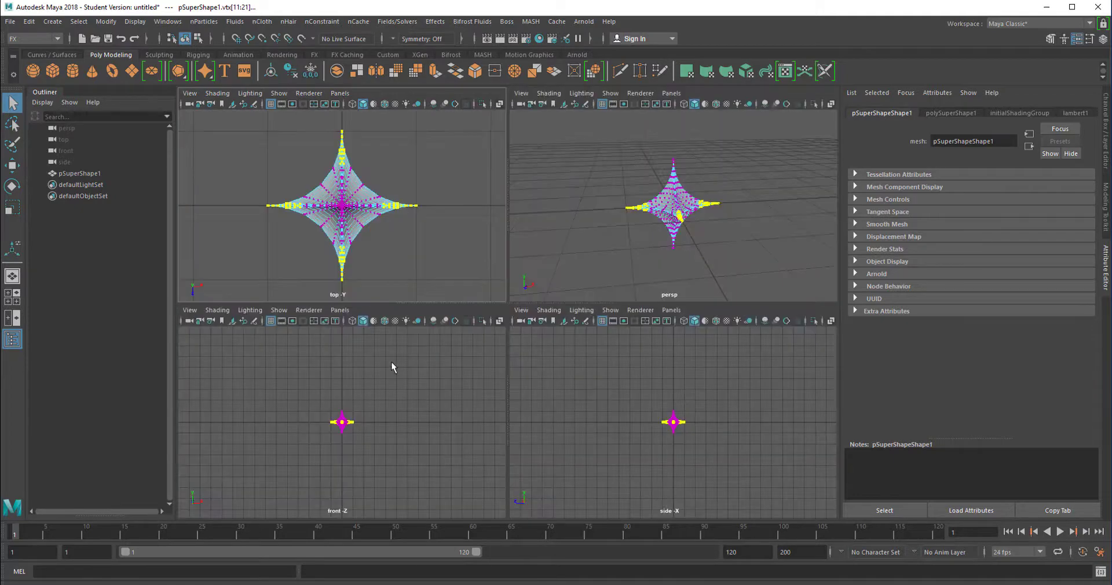
key(space)
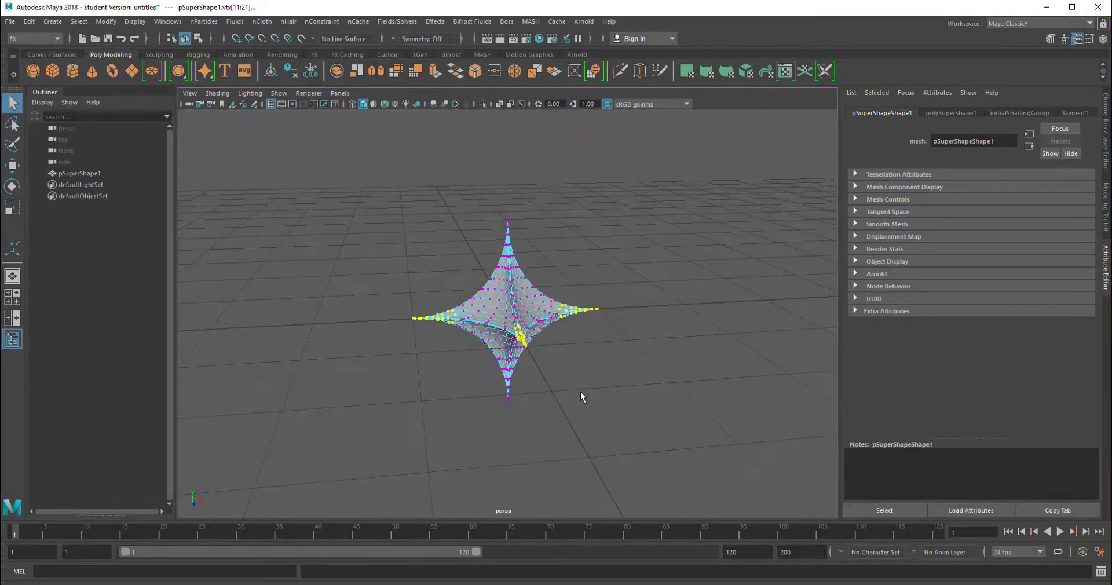
mouse_move(581, 392)
alt+mouse_down()
mouse_move(621, 377)
mouse_move(537, 427)
mouse_move(556, 449)
mouse_move(655, 385)
mouse_move(591, 395)
alt+mouse_up()
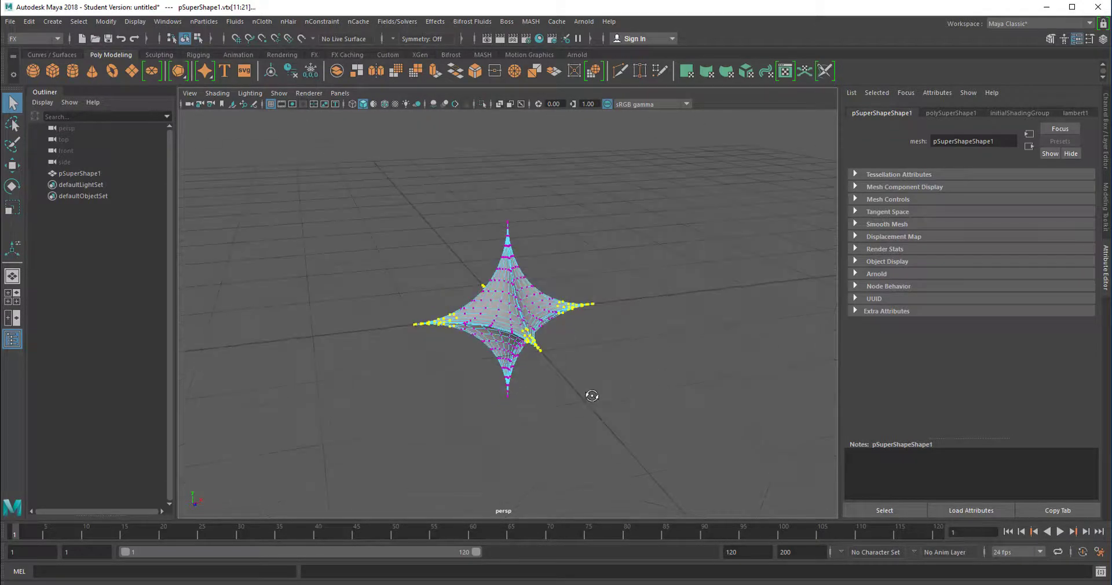
alt+right_drag(456, 409, 653, 424)
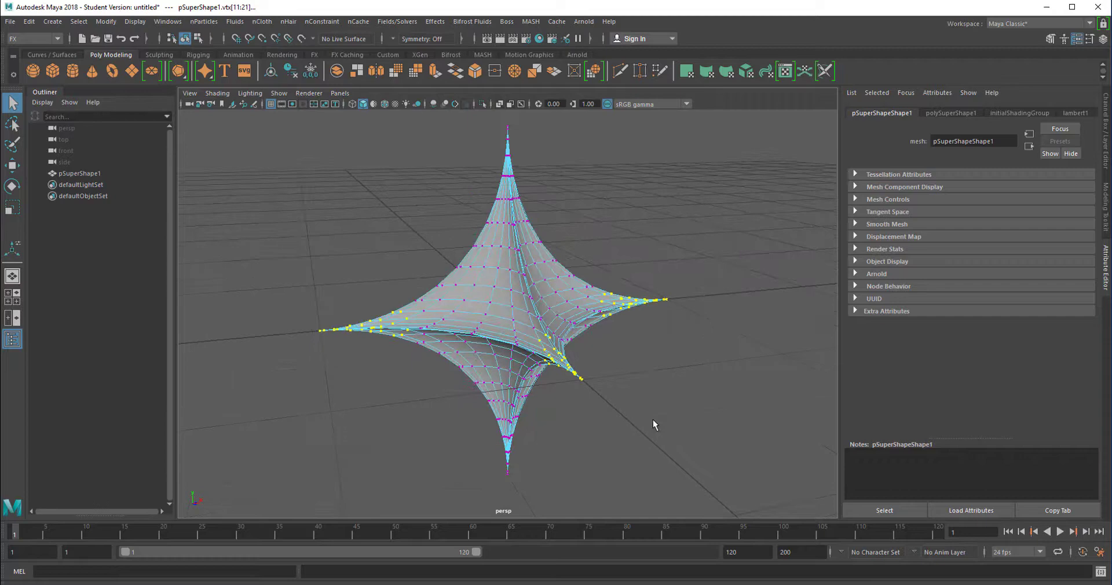
alt+drag(653, 424, 680, 452)
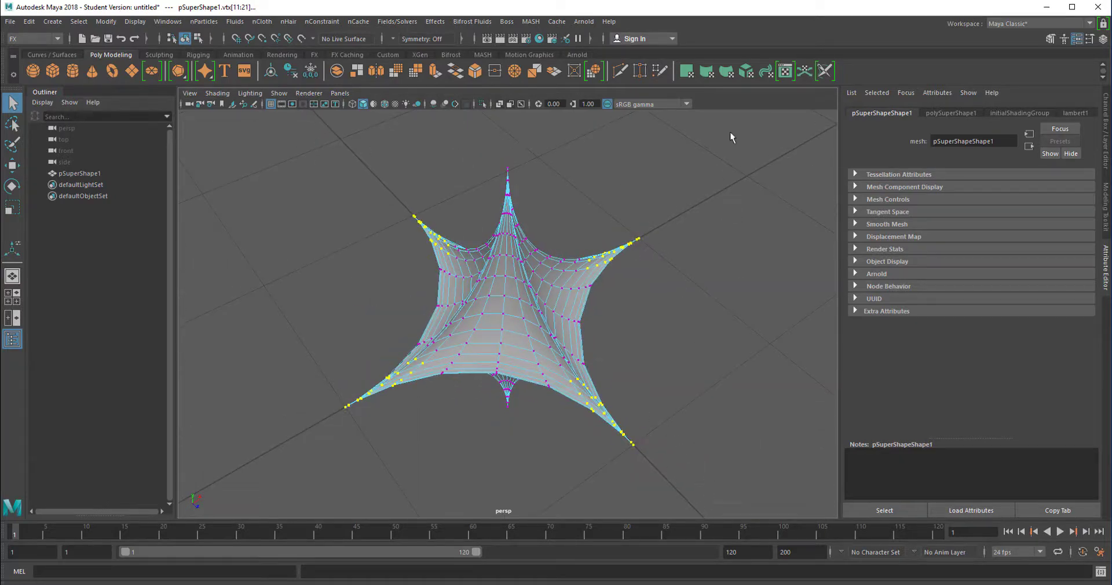
Circularize the four selected tips into round vertex rings and zoom in on one.
click(595, 71)
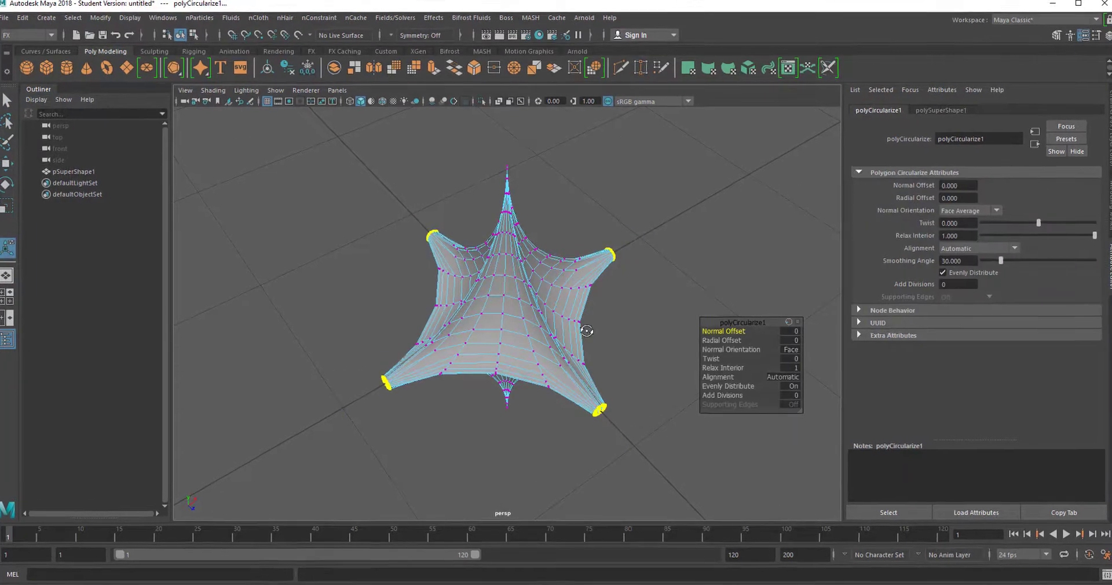
alt+drag(586, 331, 589, 307)
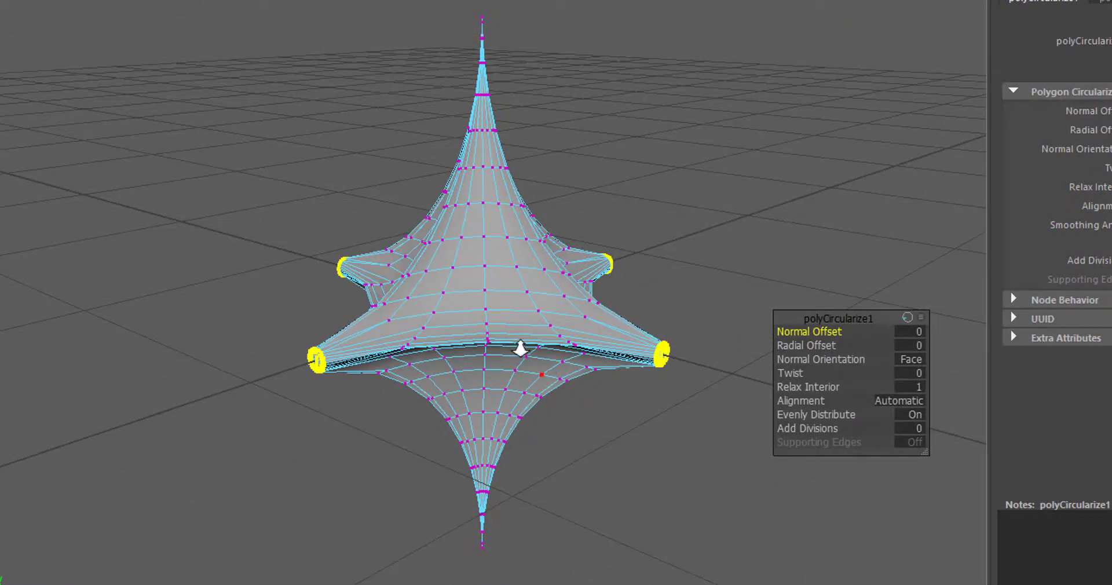
alt+right_drag(520, 349, 698, 342)
alt+middle_drag(702, 310, 556, 248)
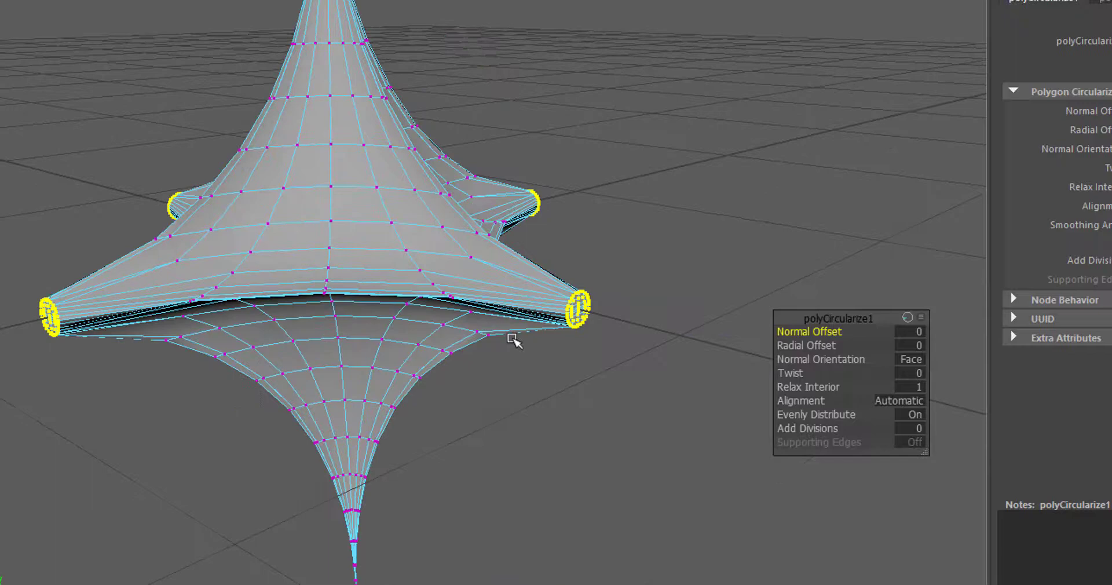
scroll(637, 350, up, 5)
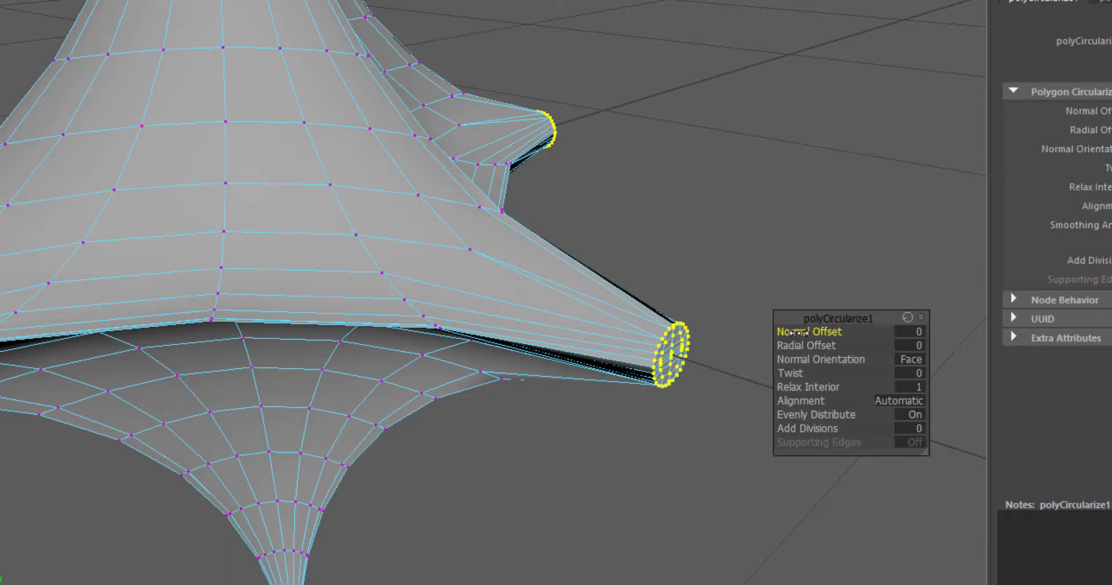
Set polyCircularize1 Normal Offset to 0.129 and Radial Offset to 0.099.
drag(798, 332, 911, 359)
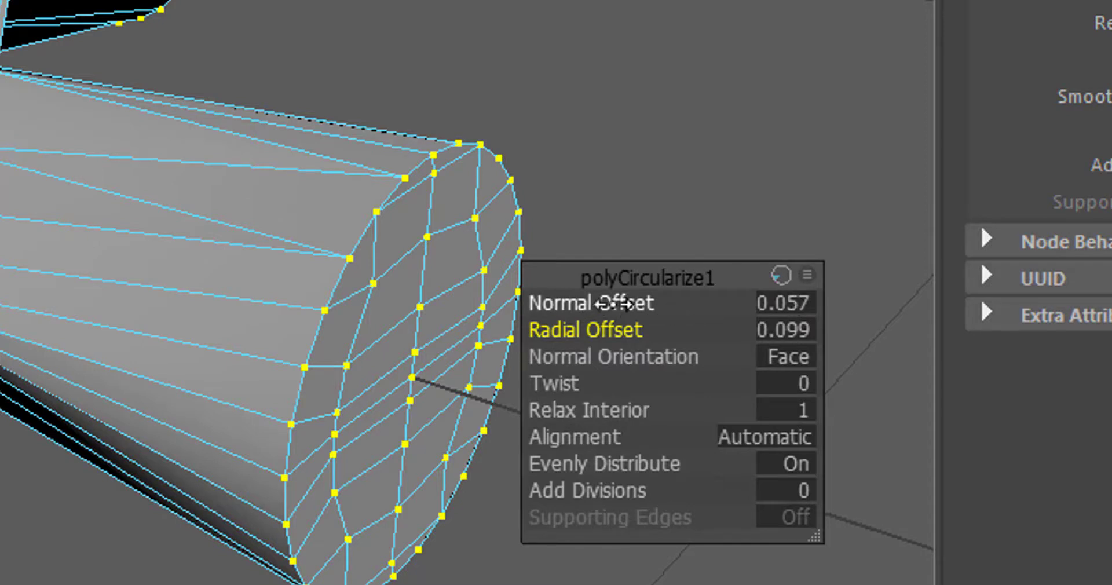
mouse_move(613, 303)
mouse_down()
mouse_move(588, 300)
mouse_move(588, 312)
mouse_move(608, 314)
mouse_move(576, 323)
mouse_move(608, 315)
mouse_up()
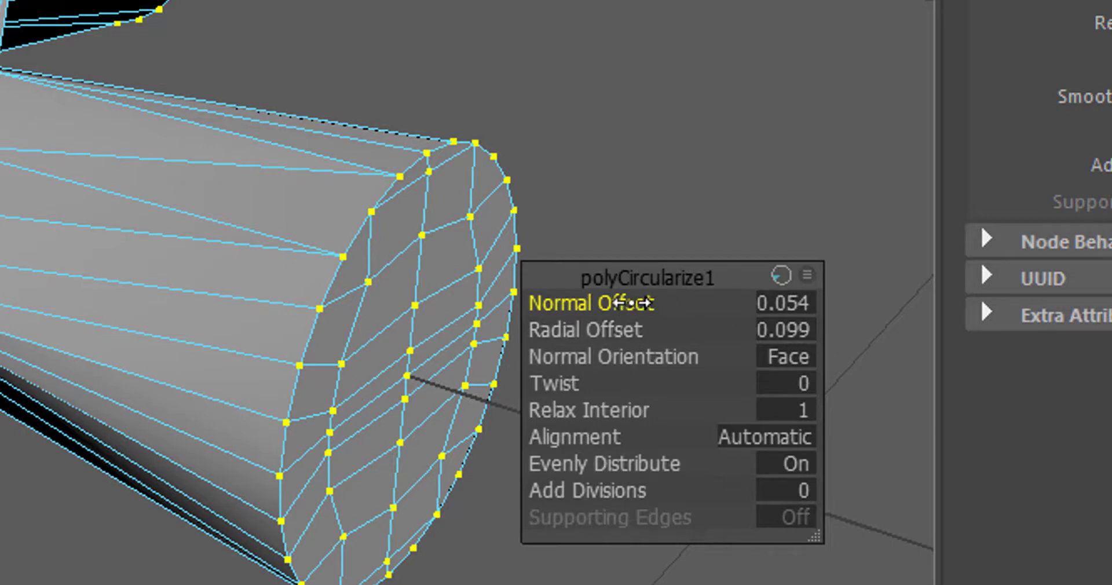
drag(631, 302, 640, 303)
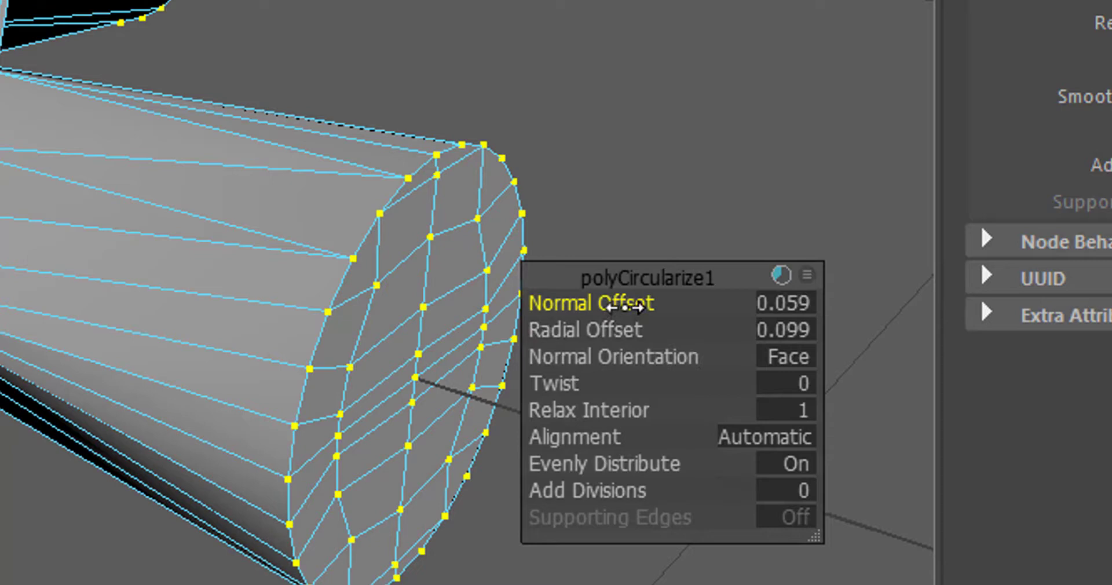
mouse_move(625, 303)
mouse_down()
mouse_move(655, 303)
mouse_move(603, 307)
mouse_move(635, 305)
mouse_up()
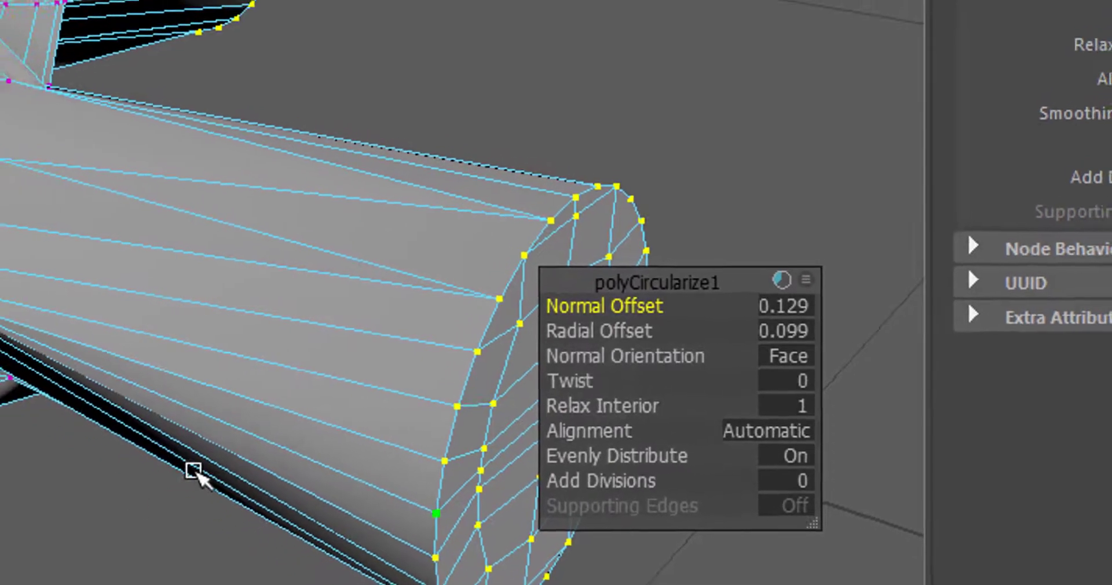
scroll(327, 397, down, 8)
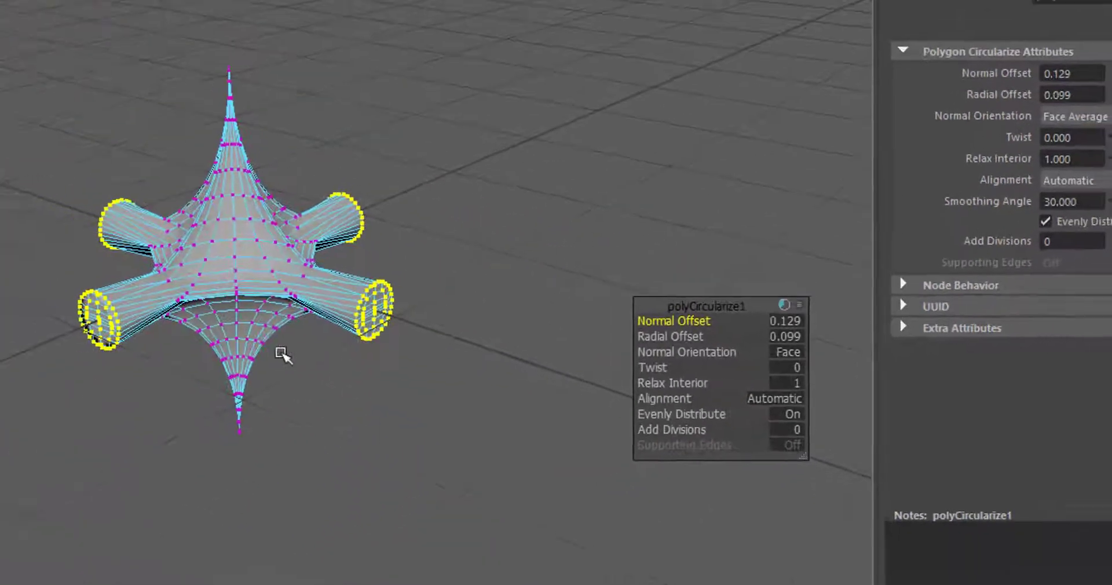
alt+drag(280, 353, 654, 396)
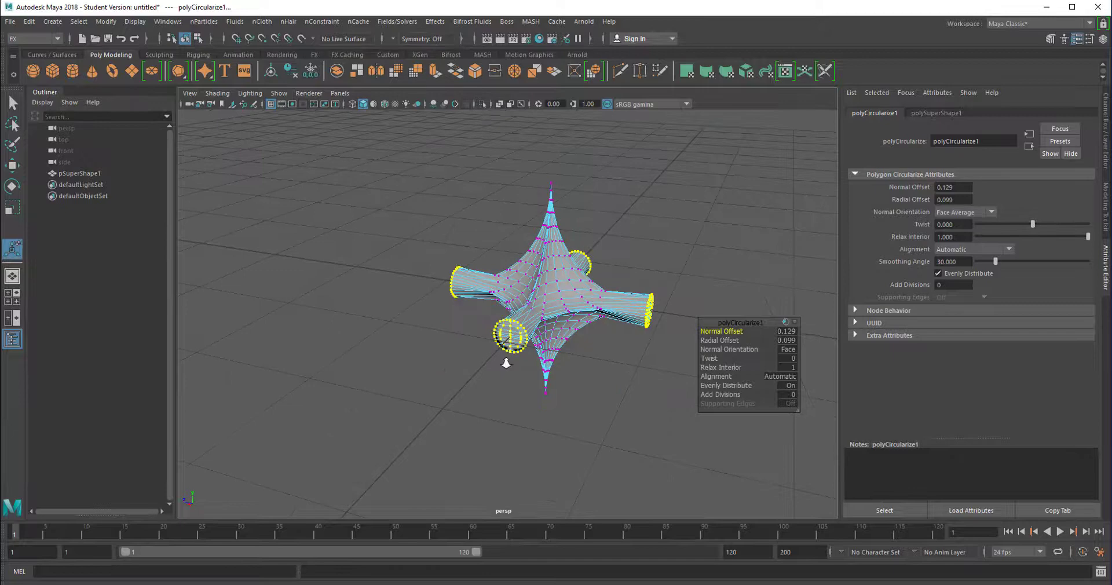
scroll(506, 364, up, 5)
alt+drag(434, 377, 497, 368)
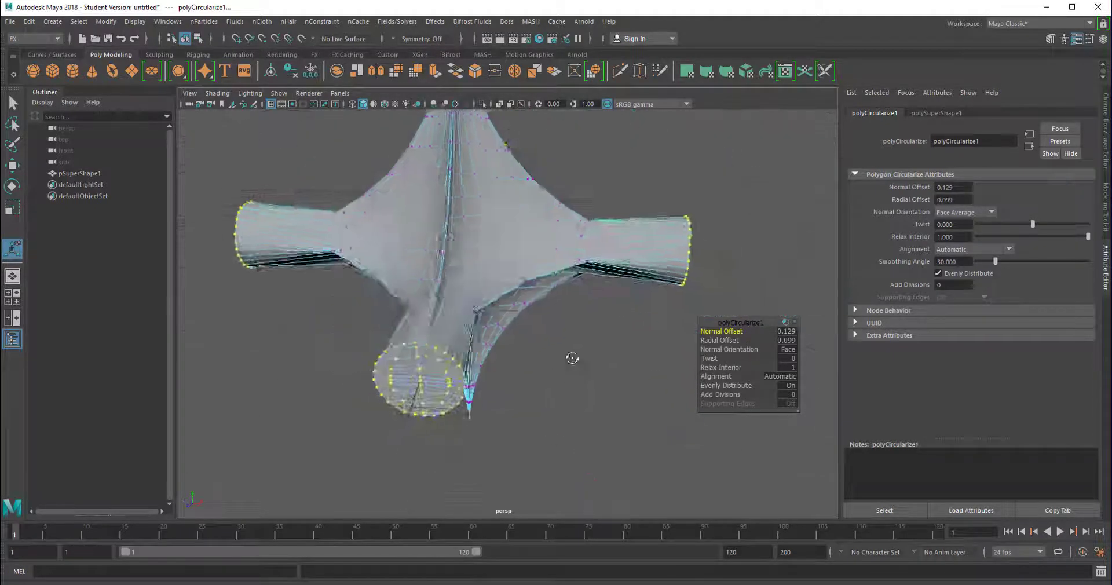
scroll(641, 377, up, 5)
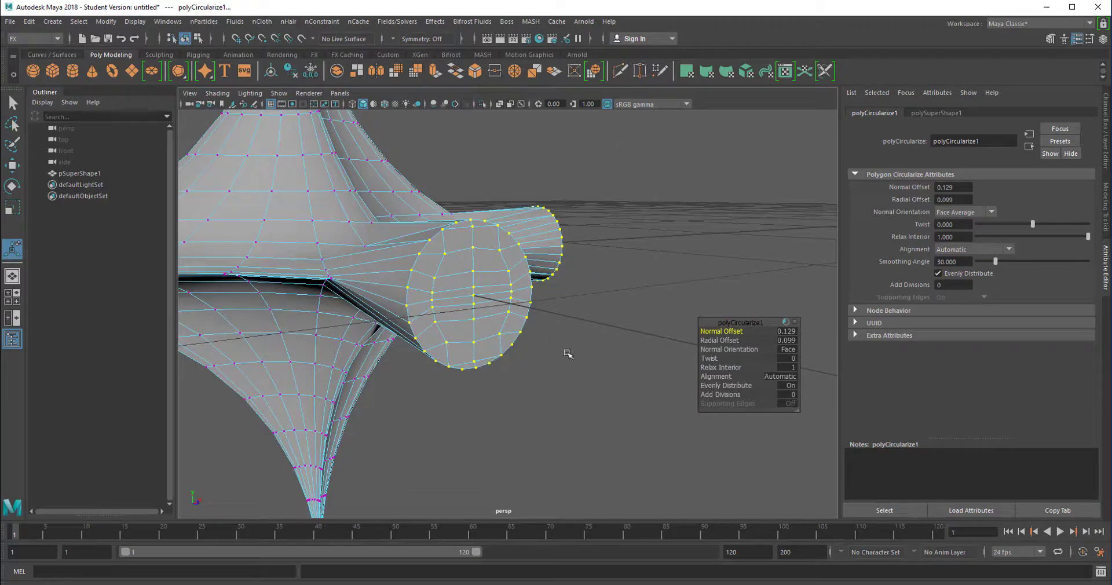
alt+drag(571, 387, 603, 392)
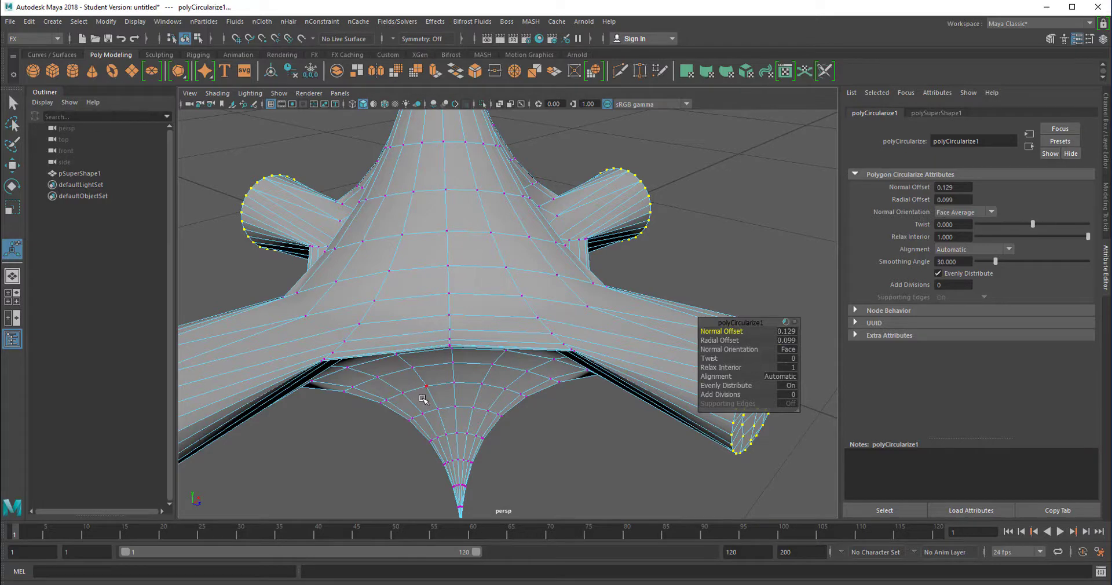
alt+drag(435, 413, 684, 413)
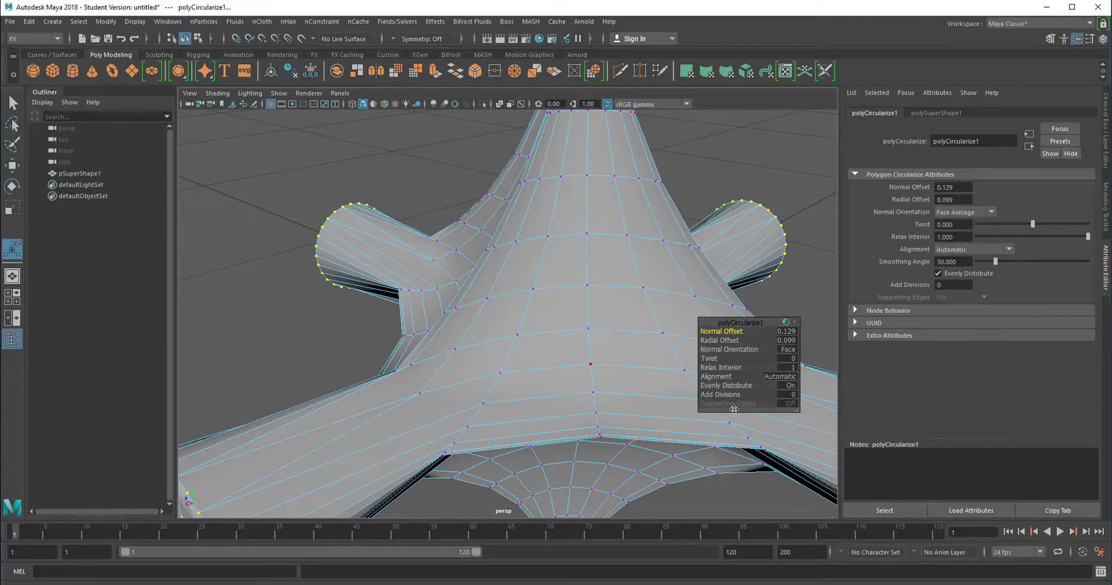
alt+right_drag(733, 409, 450, 421)
alt+drag(449, 421, 476, 421)
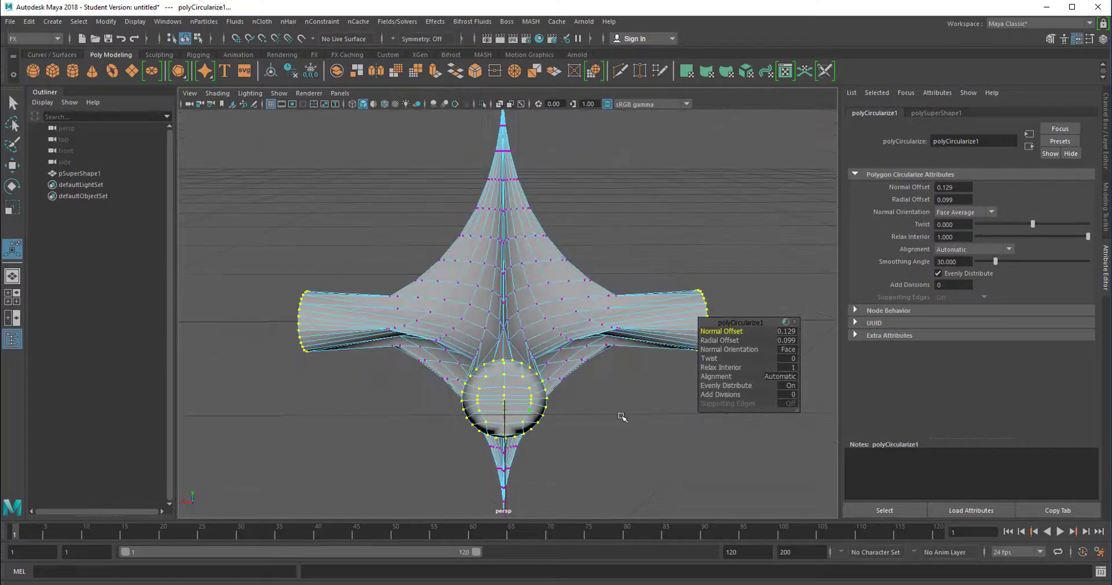
alt+drag(621, 416, 587, 402)
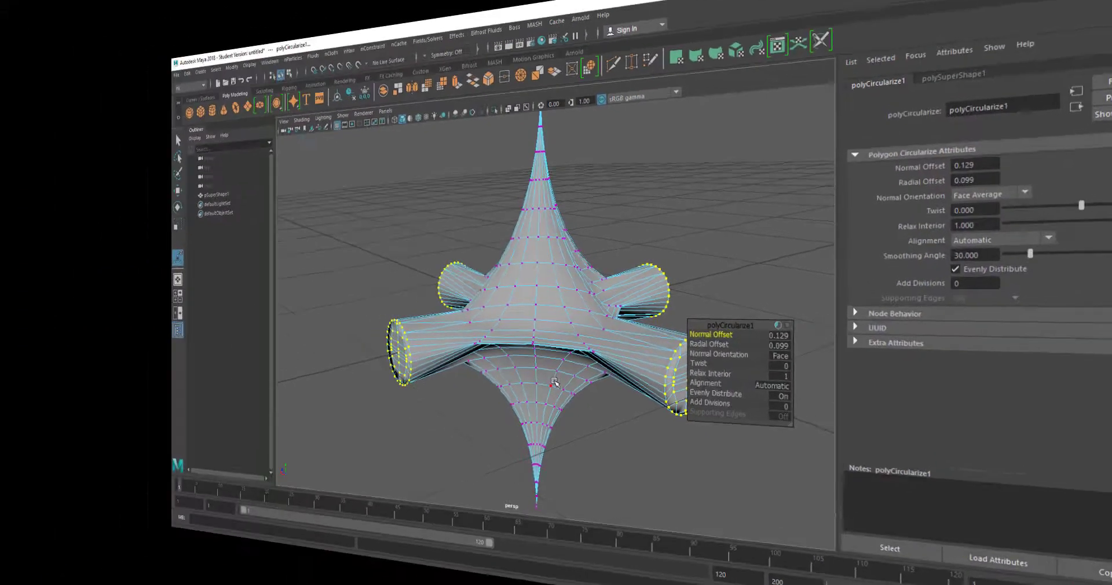